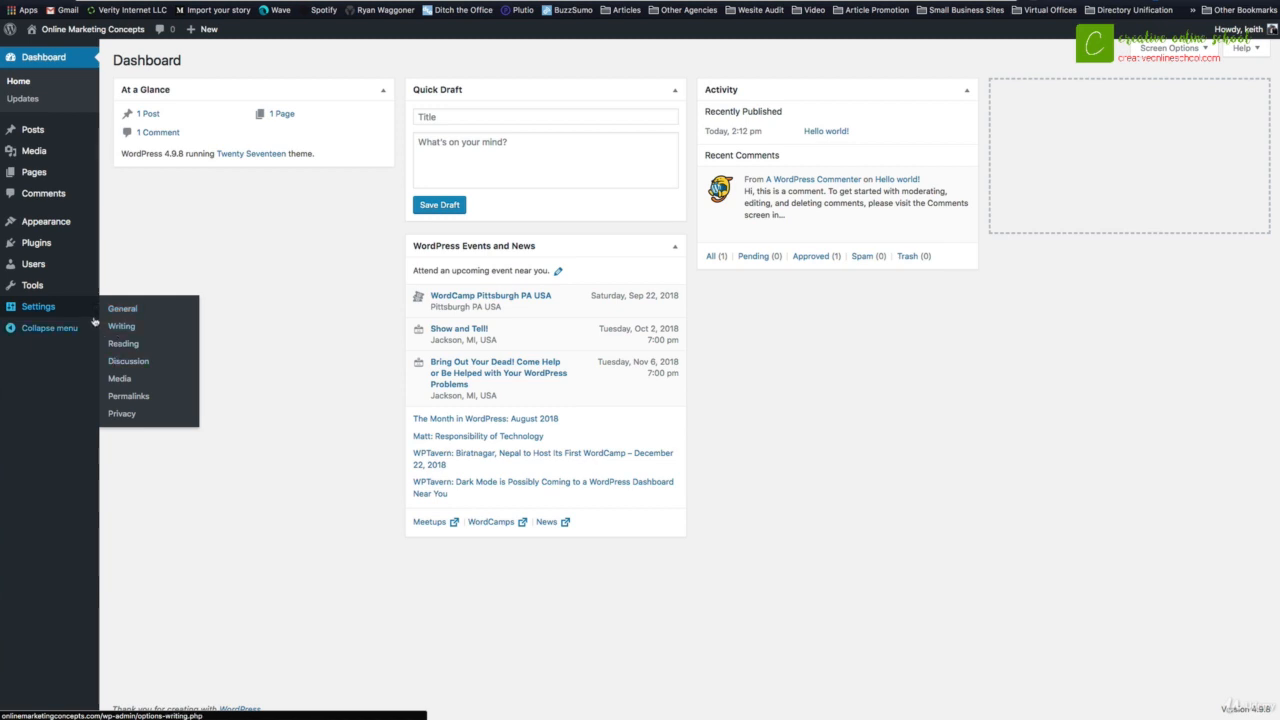
Open the general settings and set the site's tagline to "Concepts You Can Use"
{"action": "left_click", "coordinate": [42, 309]}
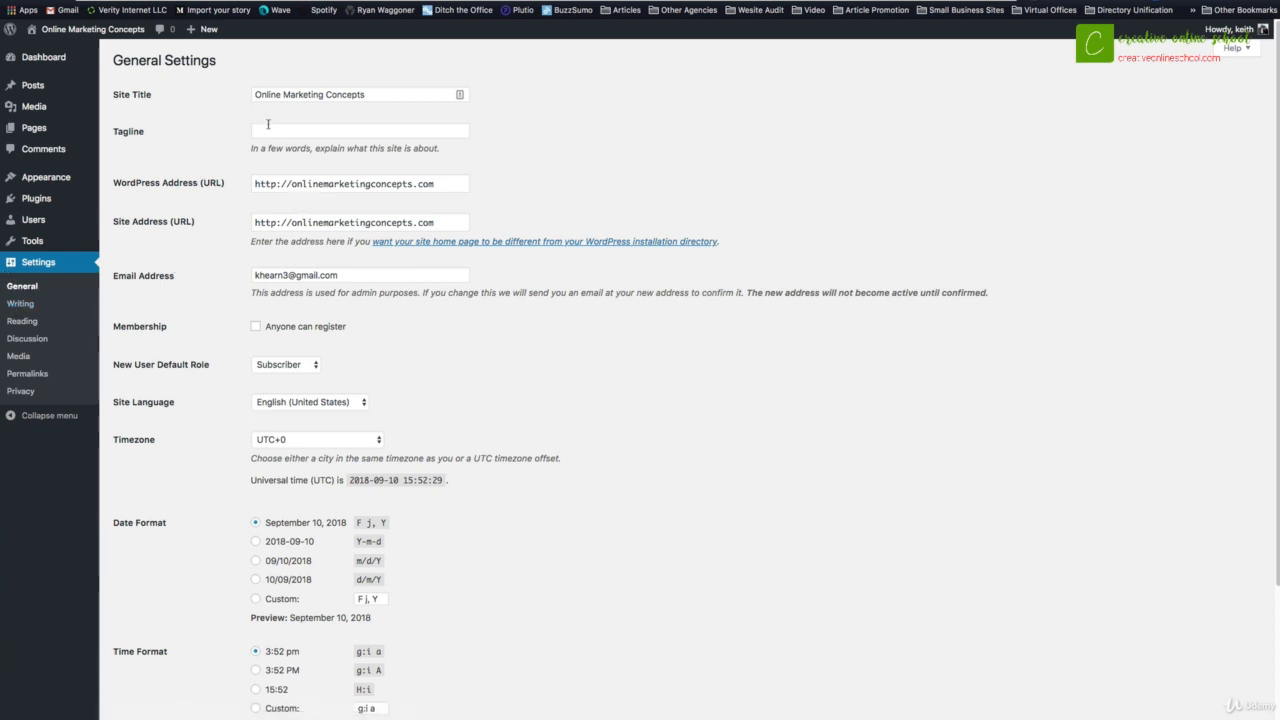
{"action": "triple_click", "coordinate": [378, 95]}
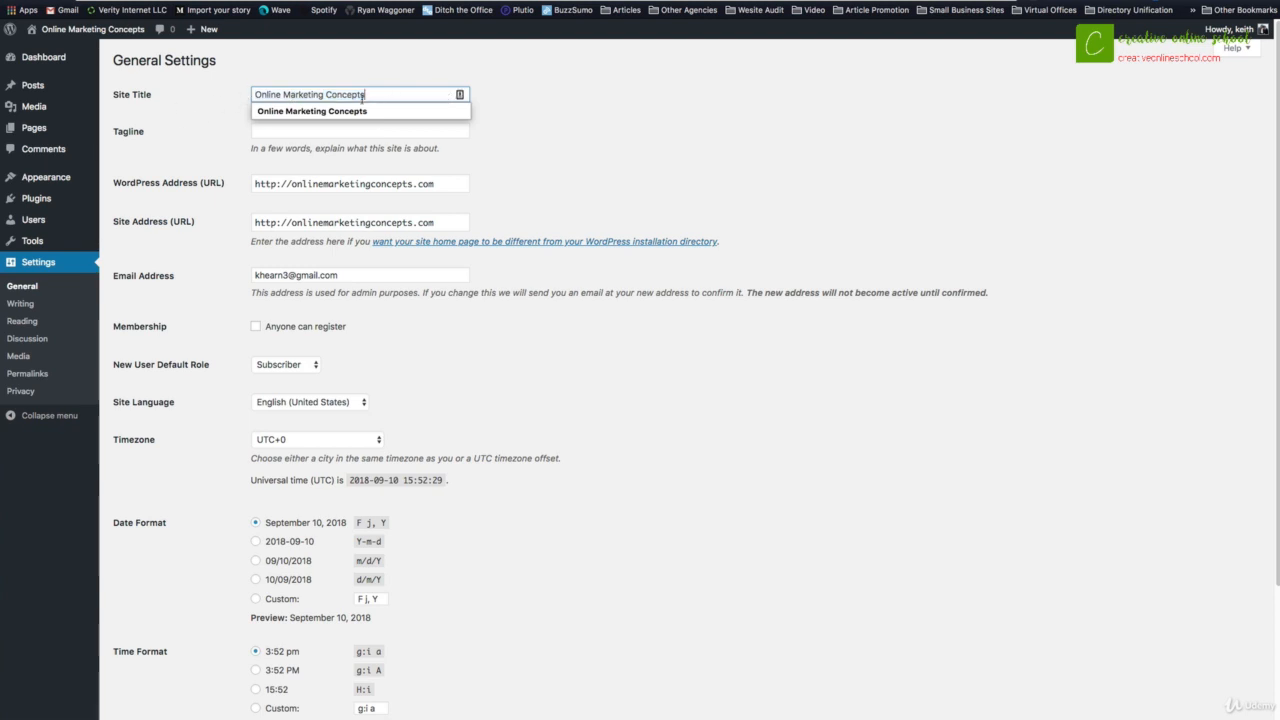
{"action": "left_click", "coordinate": [279, 122]}
{"action": "left_click", "coordinate": [279, 127]}
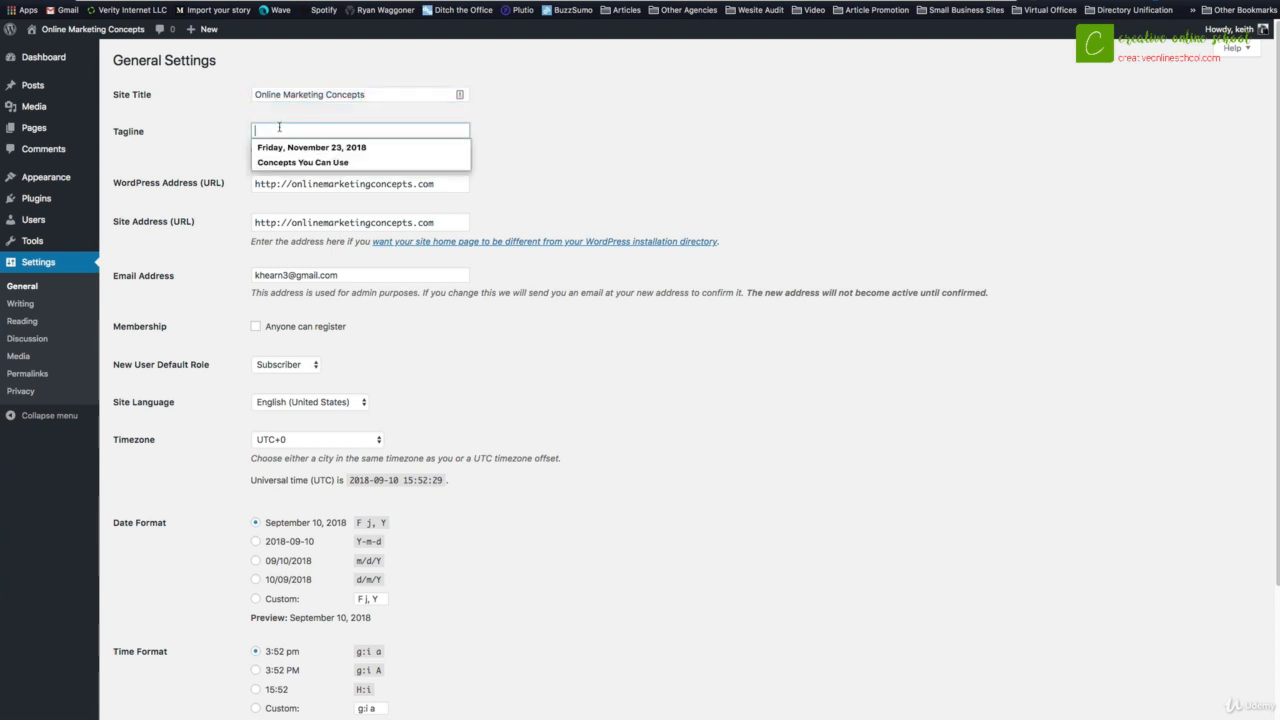
{"action": "key", "text": "Down"}
{"action": "key", "text": "Down"}
{"action": "key", "text": "Down"}
{"action": "key", "text": "Up"}
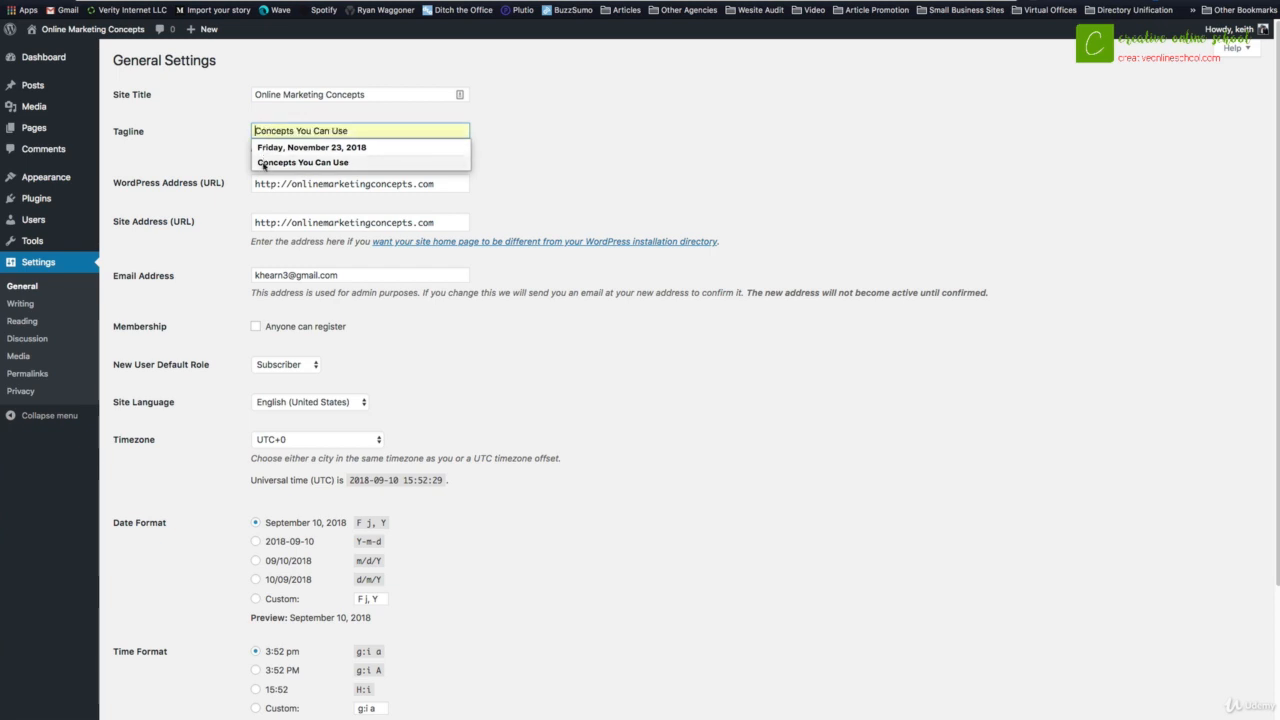
{"action": "key", "text": "Return"}
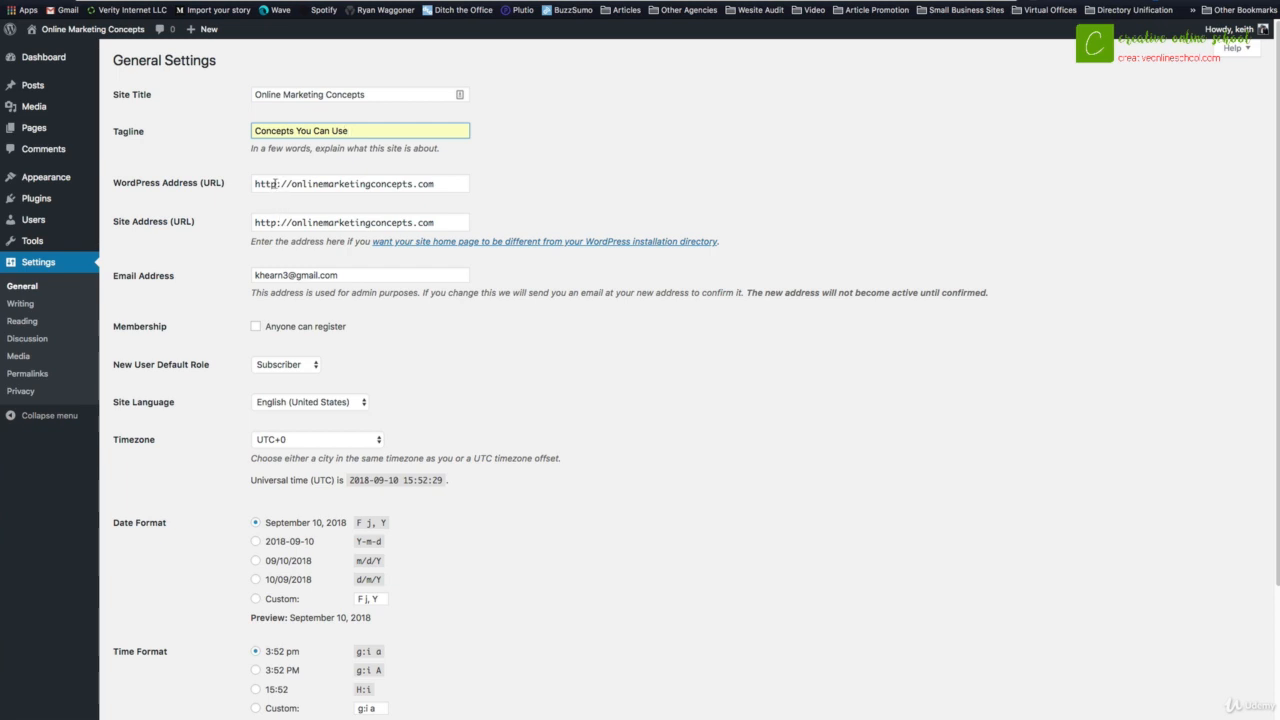
Examine the WordPress address, email address and new user default role options in the general settings
{"action": "left_click", "coordinate": [274, 182]}
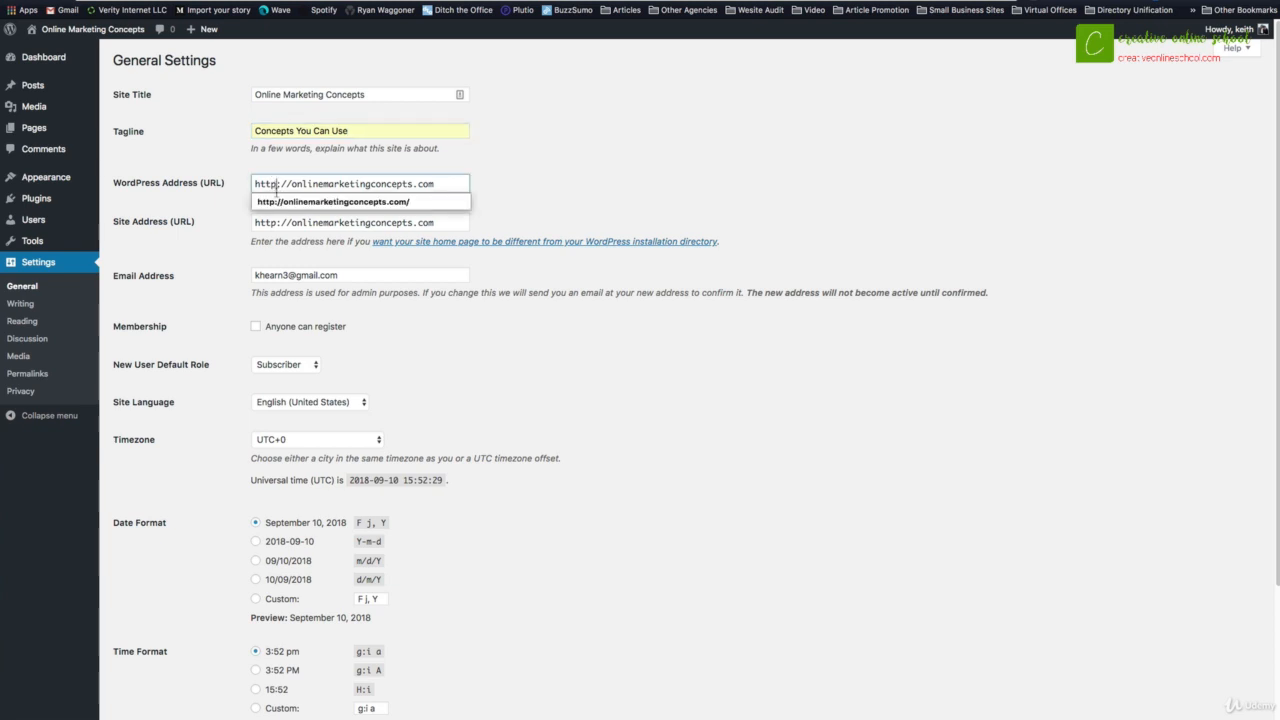
{"action": "left_click", "coordinate": [276, 183]}
{"action": "left_click", "coordinate": [276, 183]}
{"action": "left_click", "coordinate": [352, 256]}
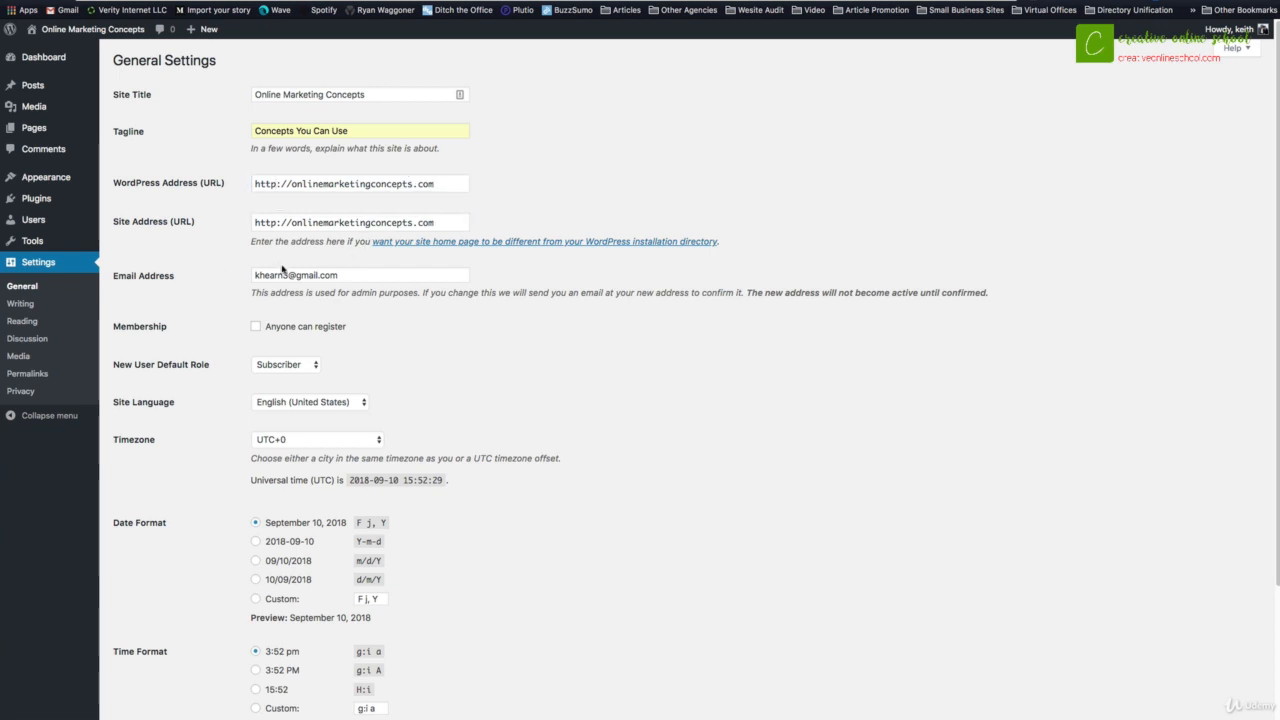
{"action": "left_click", "coordinate": [345, 275]}
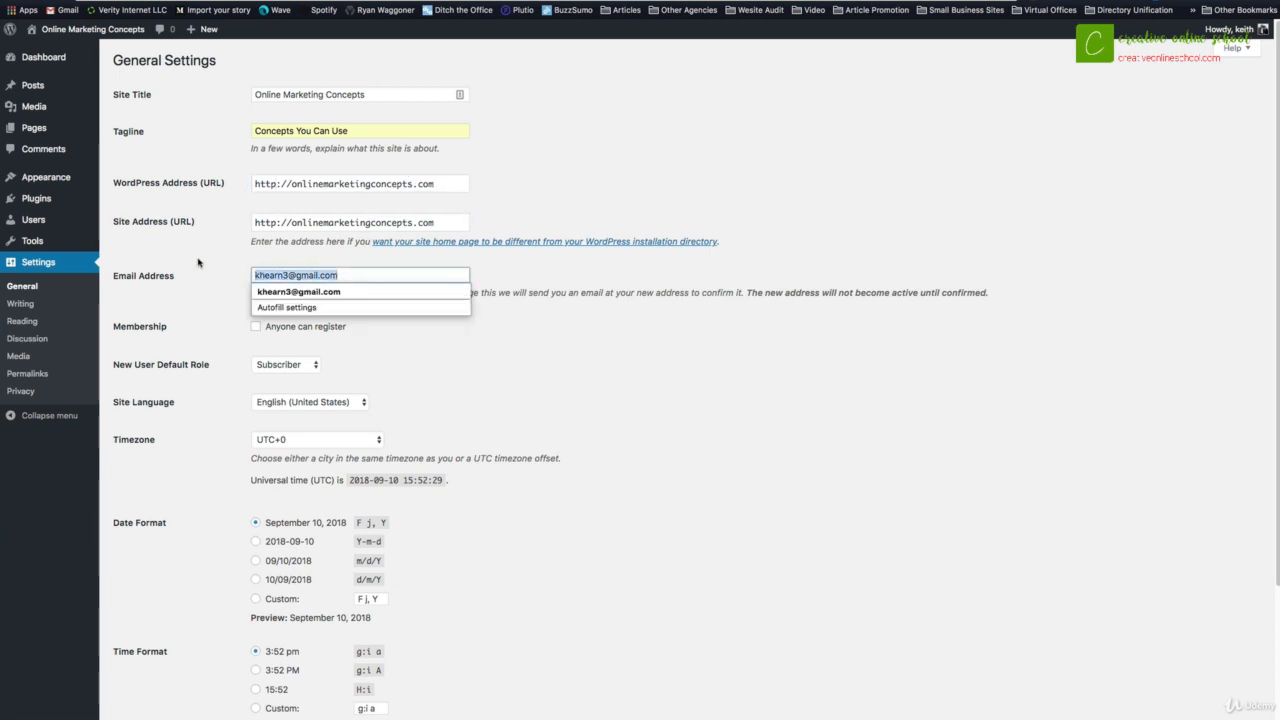
{"action": "left_click", "coordinate": [168, 329]}
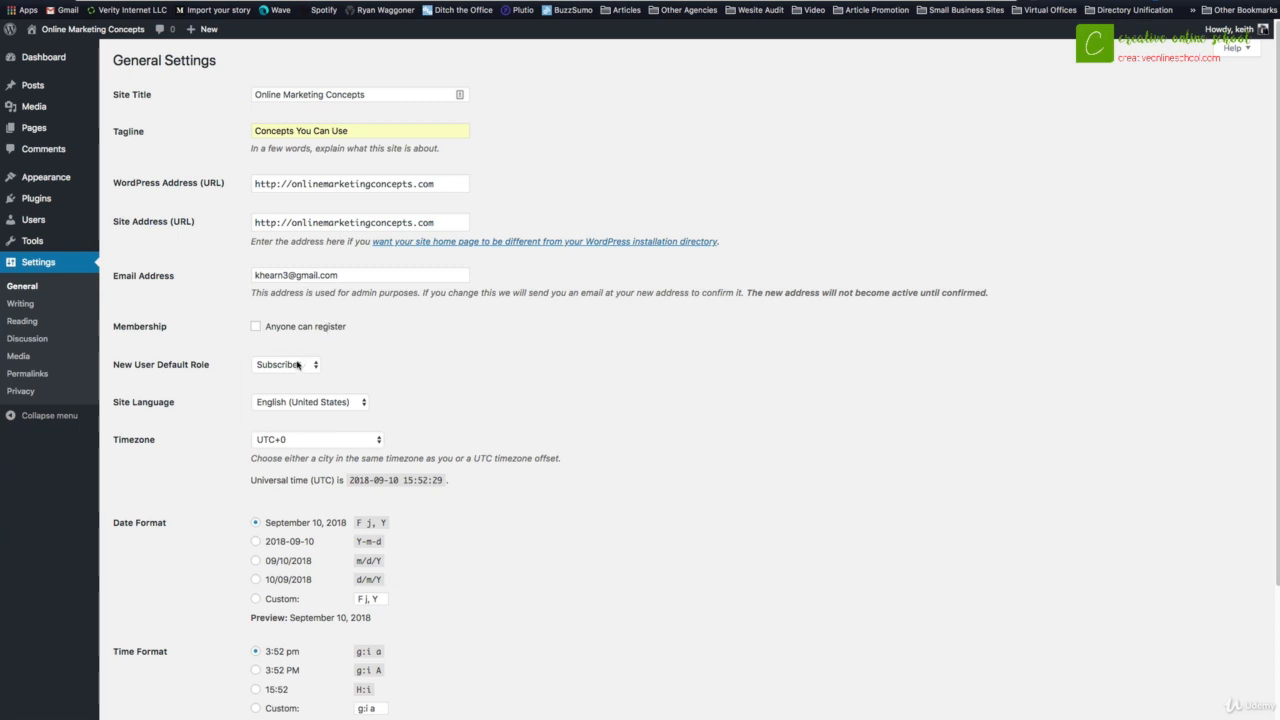
{"action": "left_click", "coordinate": [297, 365]}
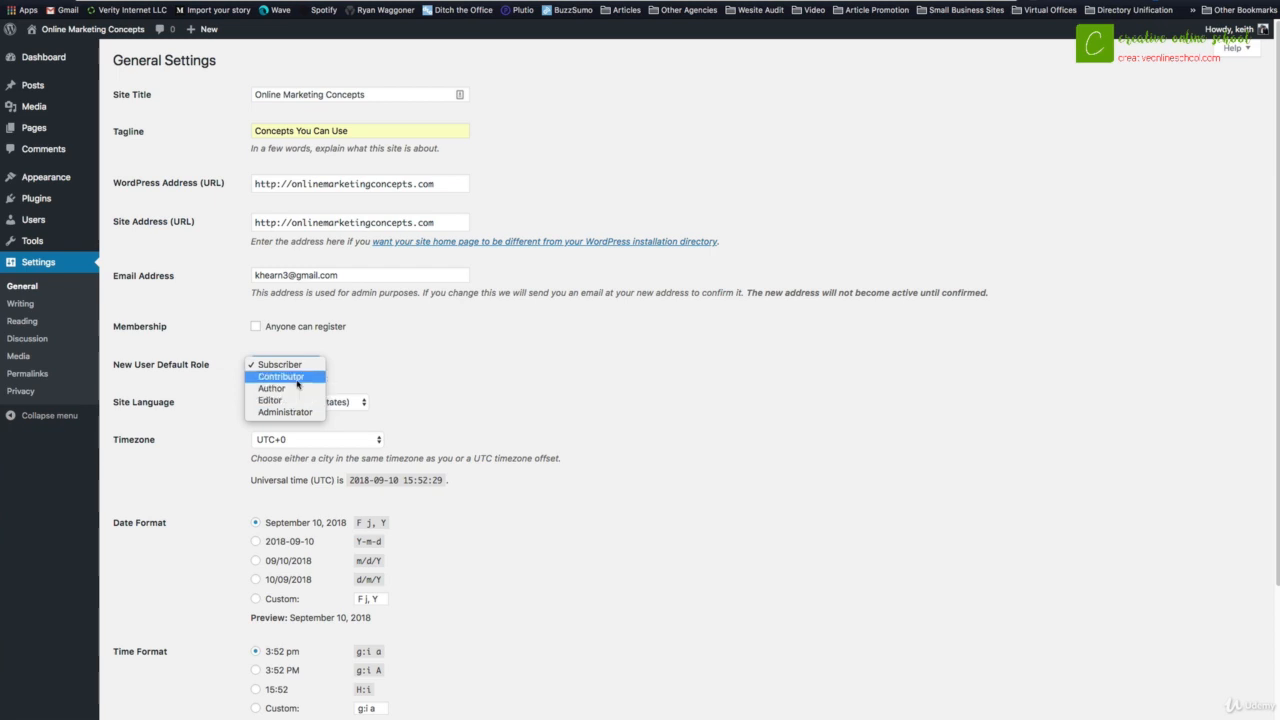
{"action": "left_click", "coordinate": [175, 386]}
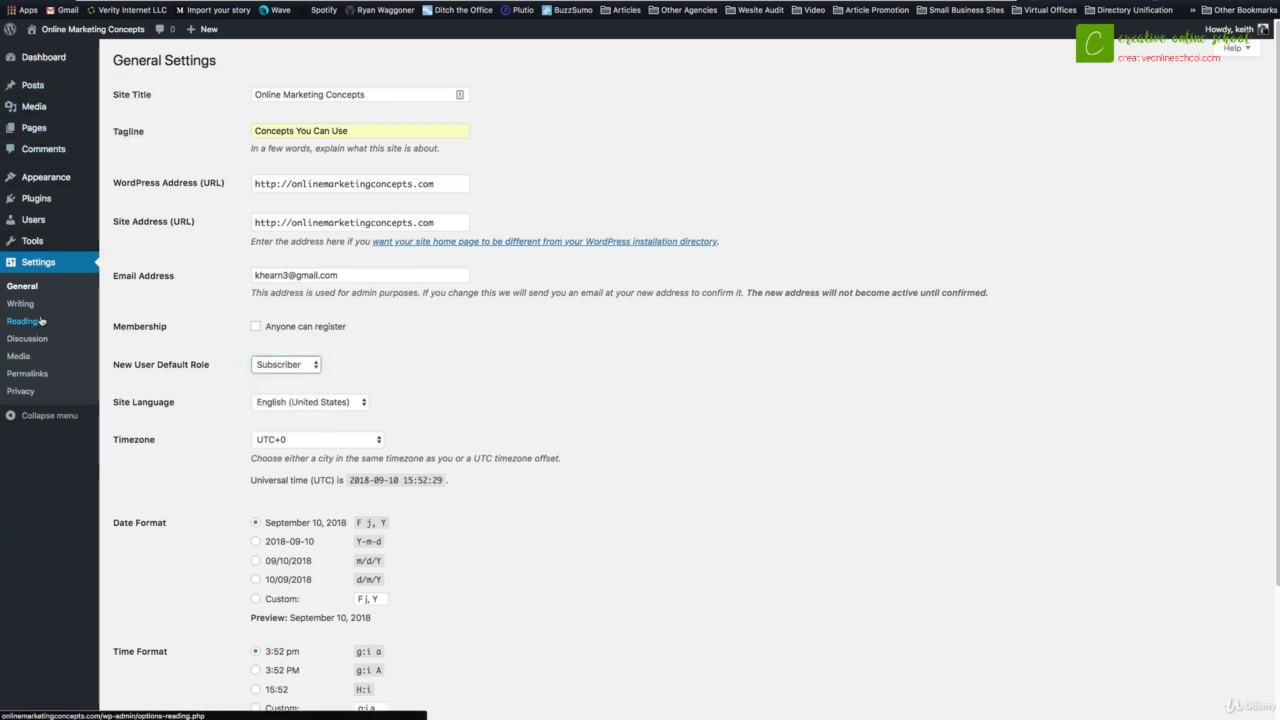
{"action": "mouse_move", "coordinate": [55, 185]}
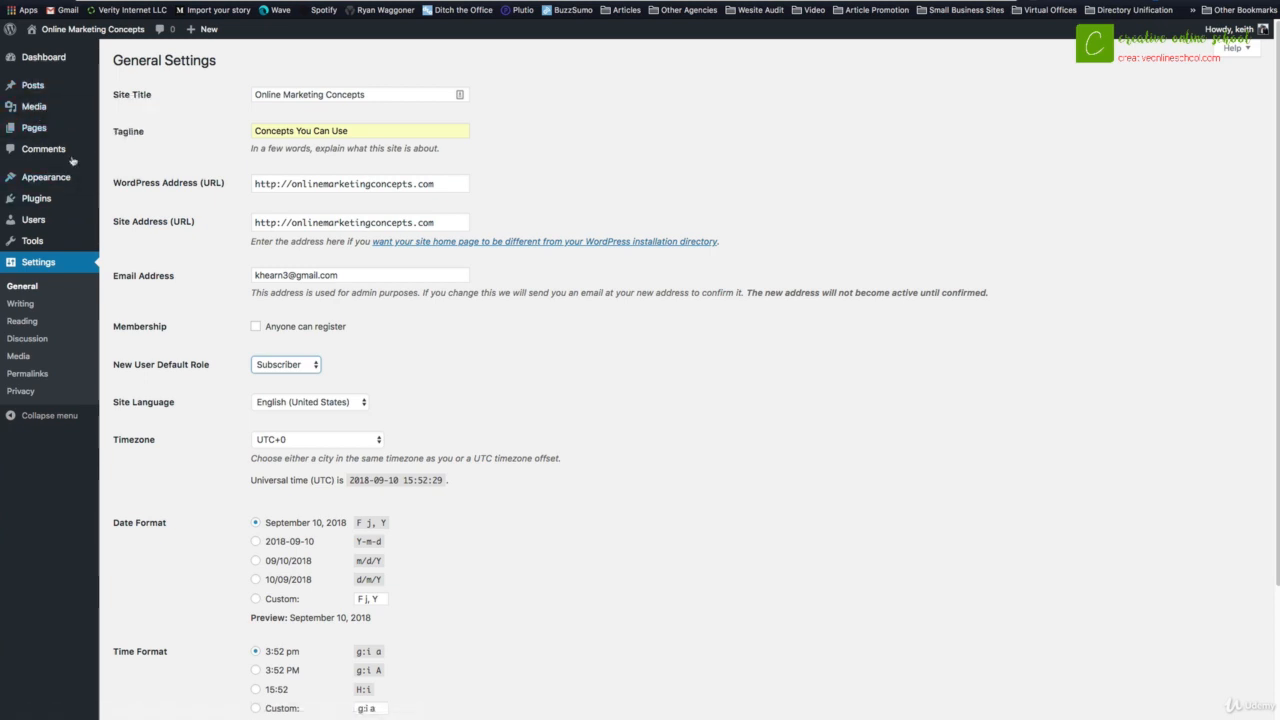
Set the site's timezone to Detroit
{"action": "scroll", "coordinate": [255, 369], "scroll_direction": "down", "scroll_amount": 1}
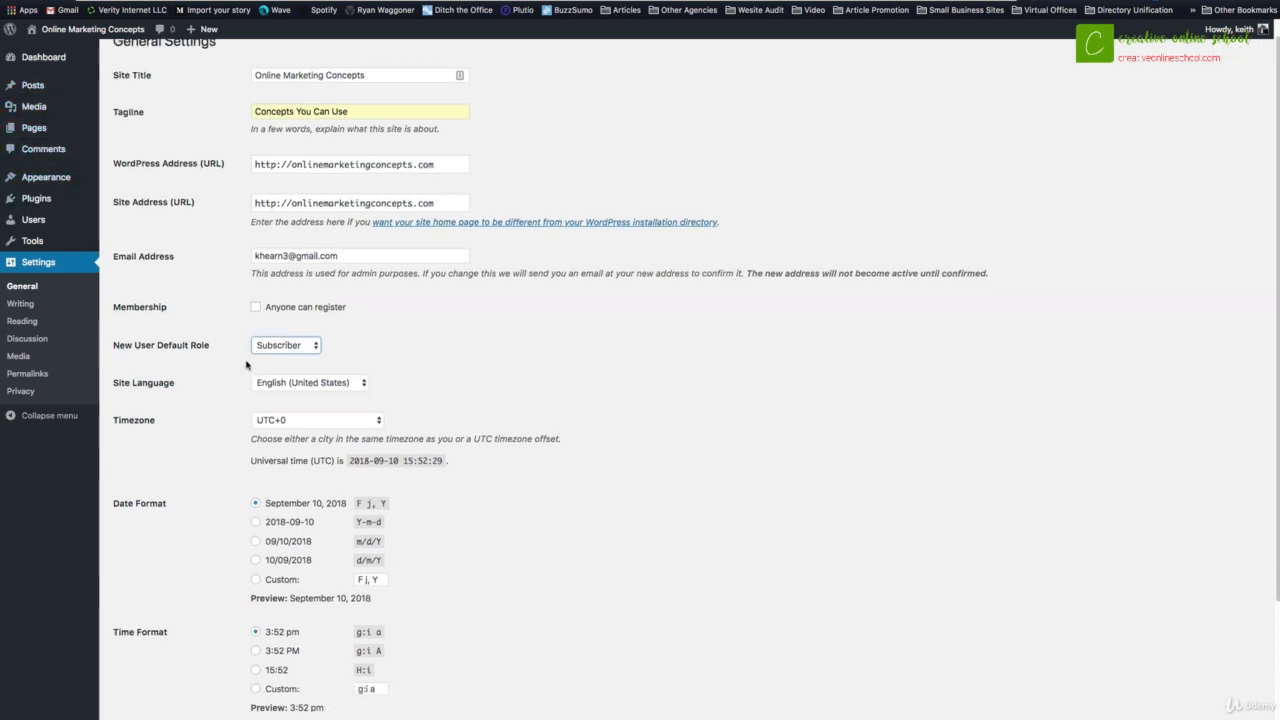
{"action": "left_click", "coordinate": [297, 422]}
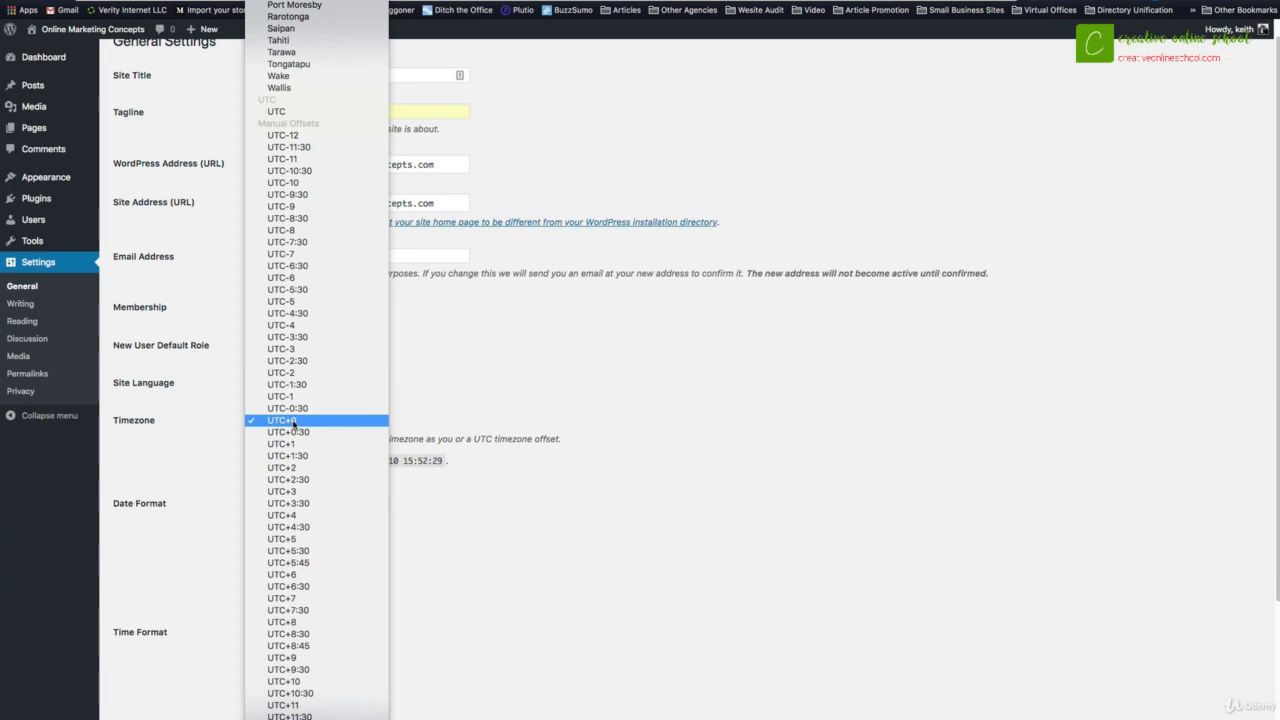
{"action": "scroll", "coordinate": [293, 424], "scroll_direction": "up", "scroll_amount": 20}
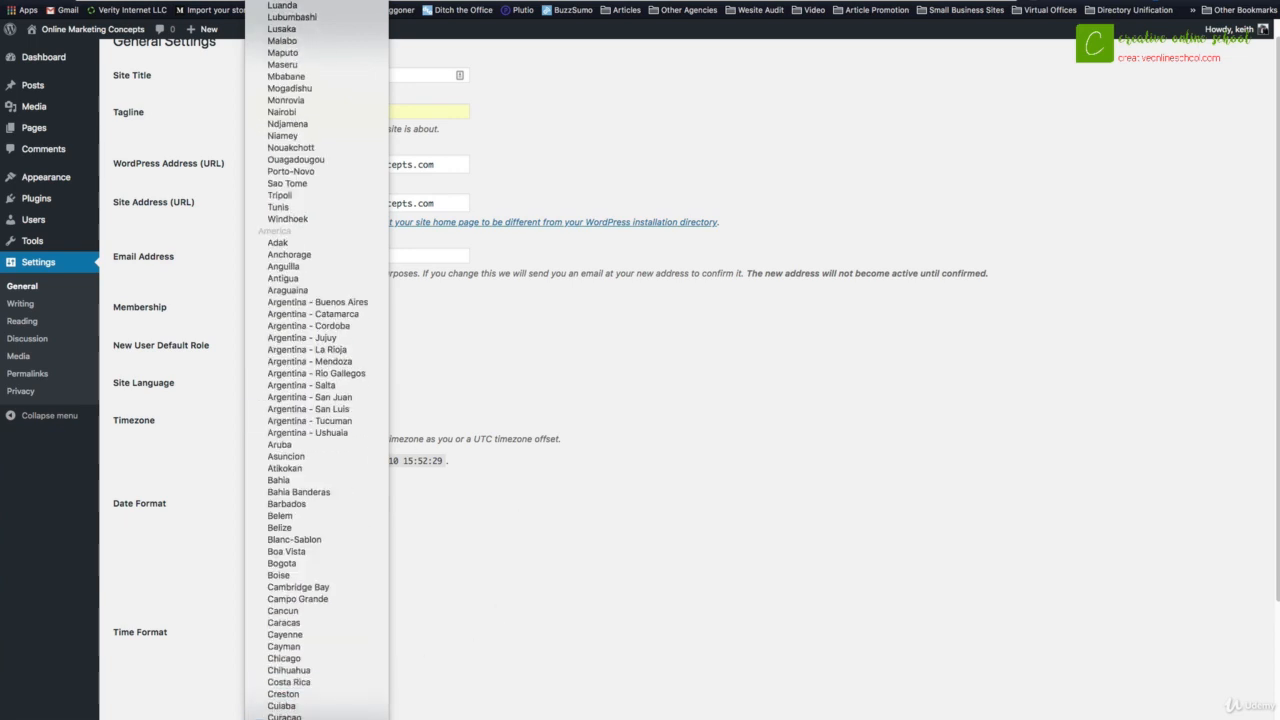
{"action": "key", "text": "Escape"}
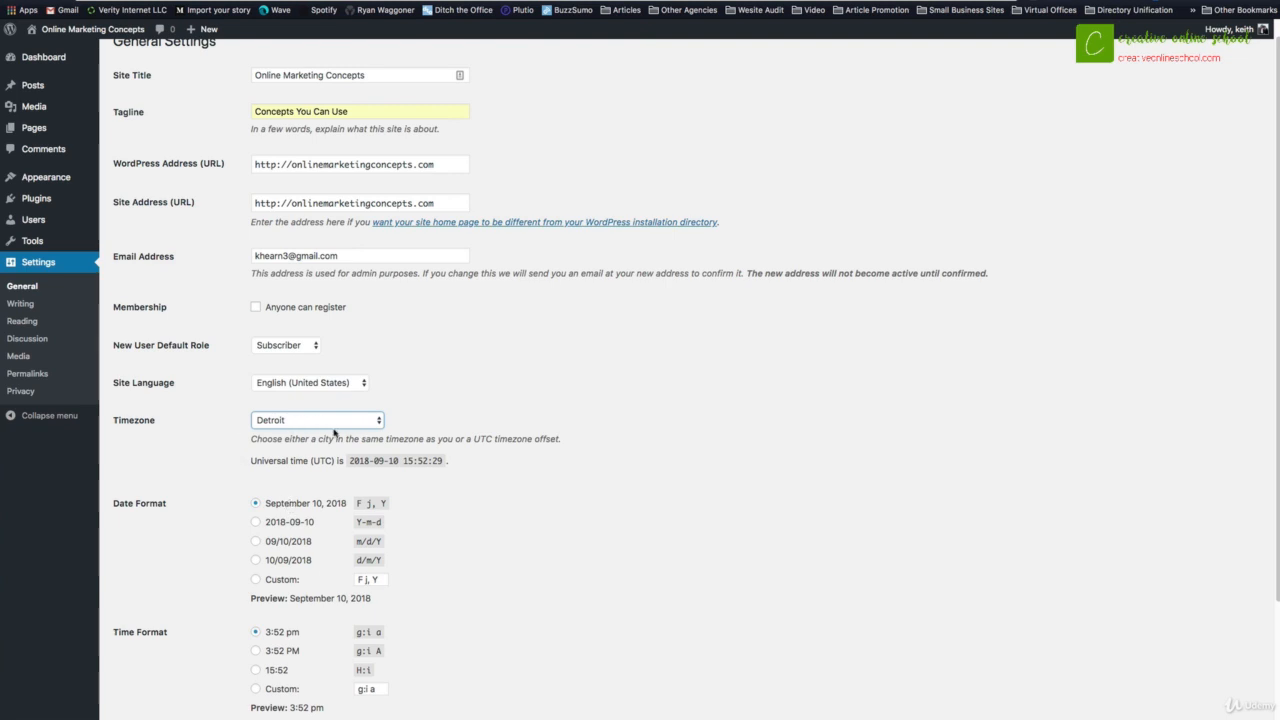
Review the date format, time format and week start options and save the general settings
{"action": "scroll", "coordinate": [331, 456], "scroll_direction": "down", "scroll_amount": 3}
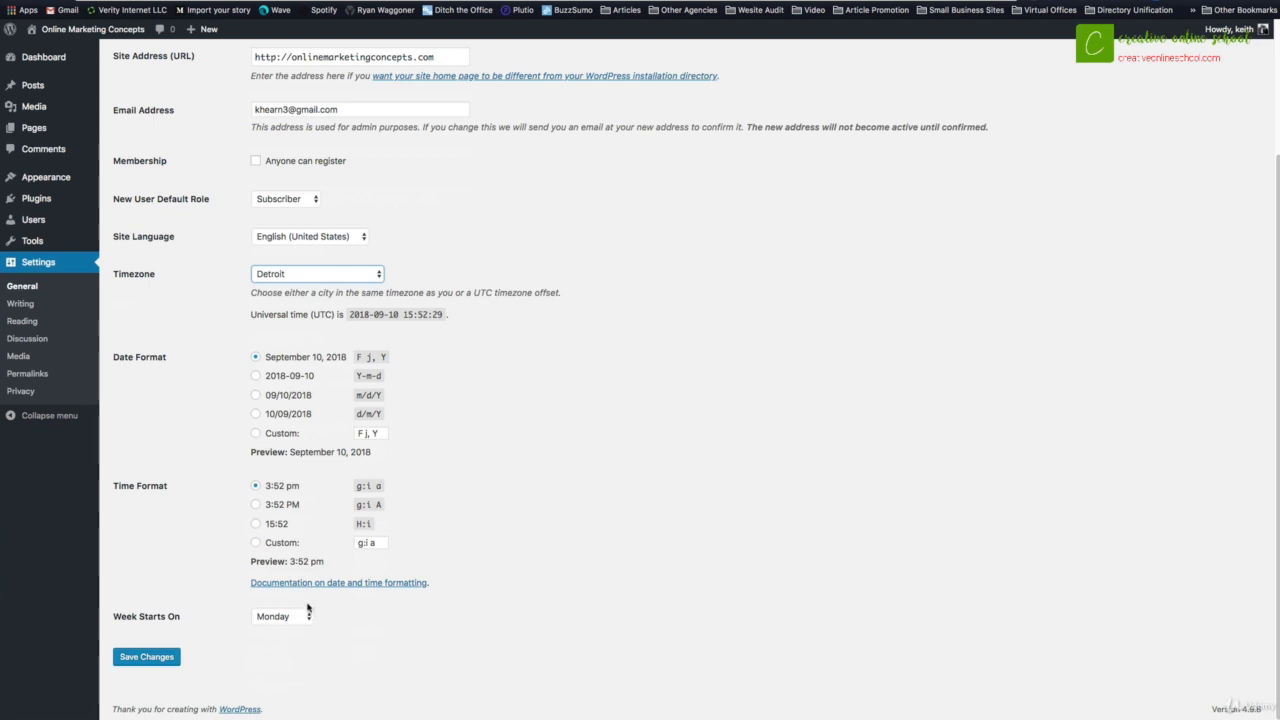
{"action": "scroll", "coordinate": [320, 576], "scroll_direction": "up", "scroll_amount": 1}
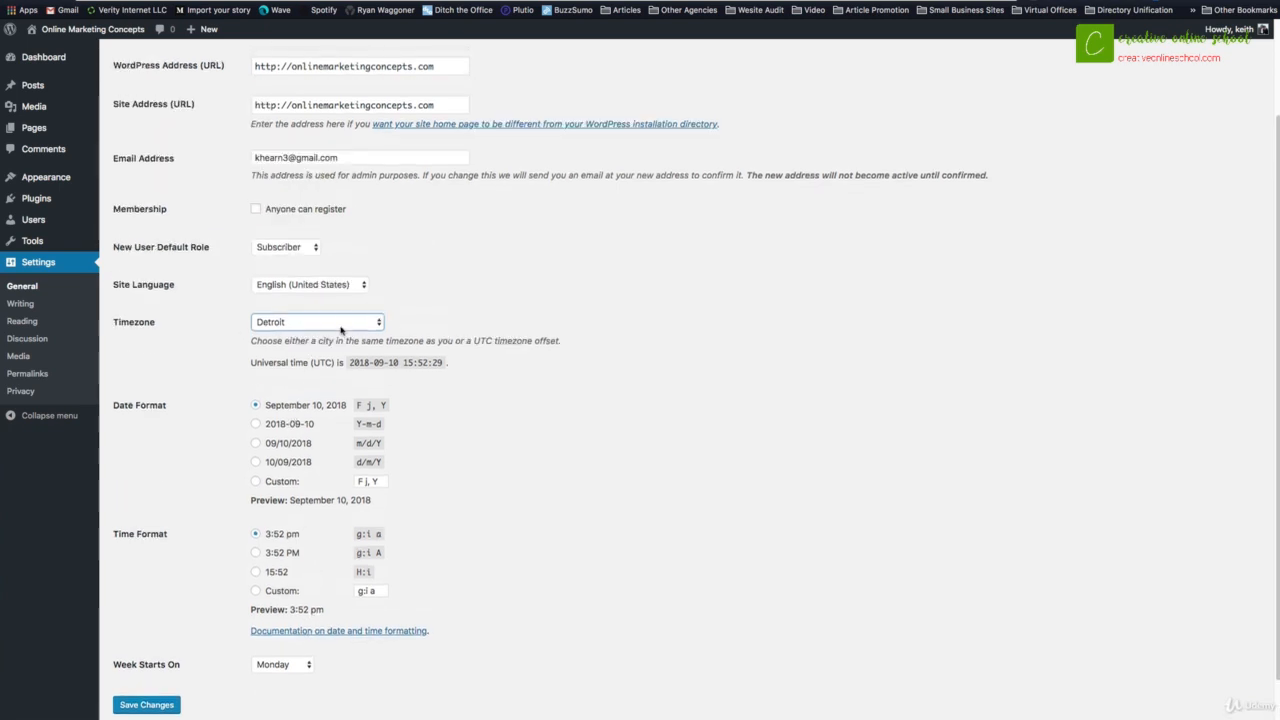
{"action": "scroll", "coordinate": [354, 328], "scroll_direction": "up", "scroll_amount": 3}
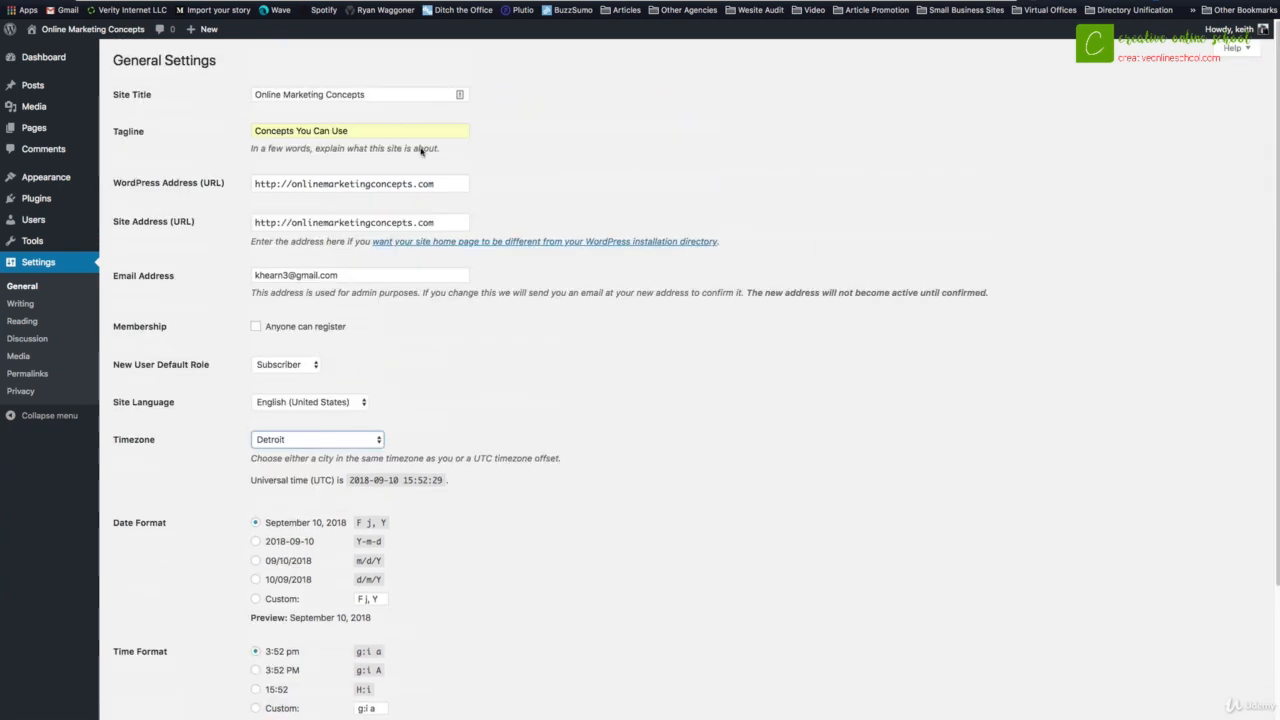
{"action": "scroll", "coordinate": [170, 267], "scroll_direction": "down", "scroll_amount": 3}
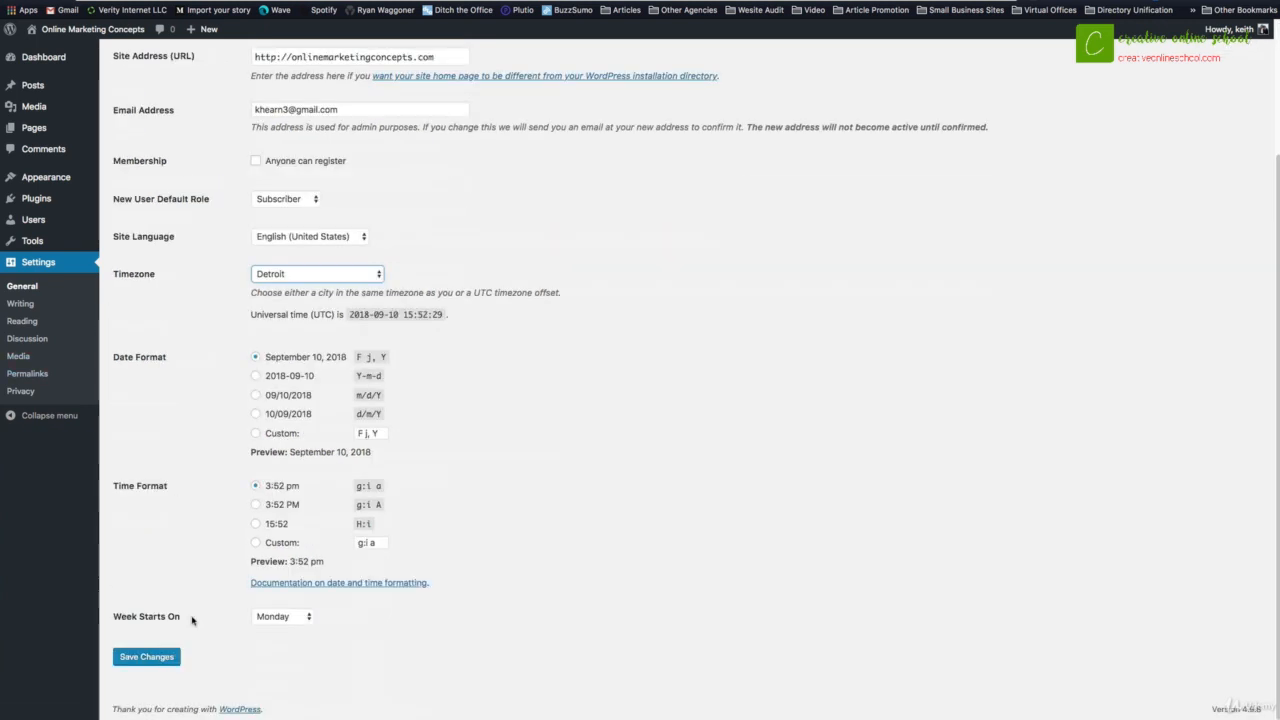
{"action": "left_click", "coordinate": [160, 657]}
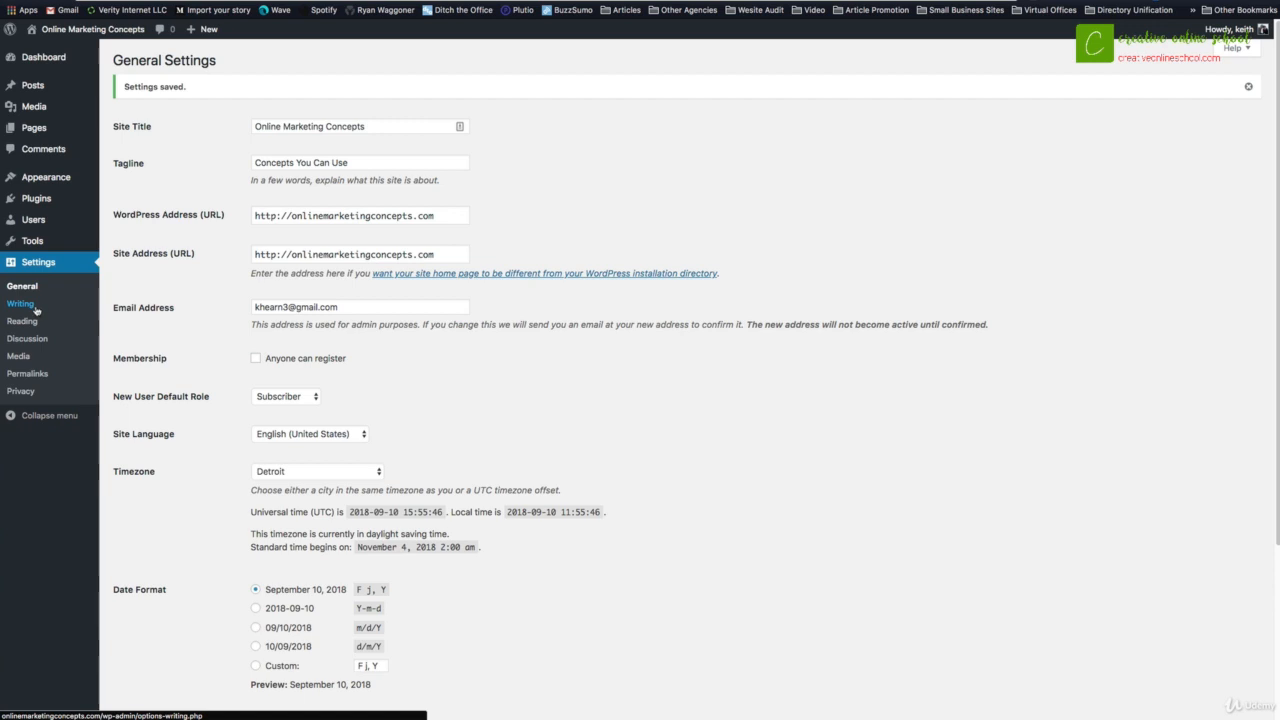
In the writing settings, set the default post category to Uncategorized
{"action": "left_click", "coordinate": [30, 305]}
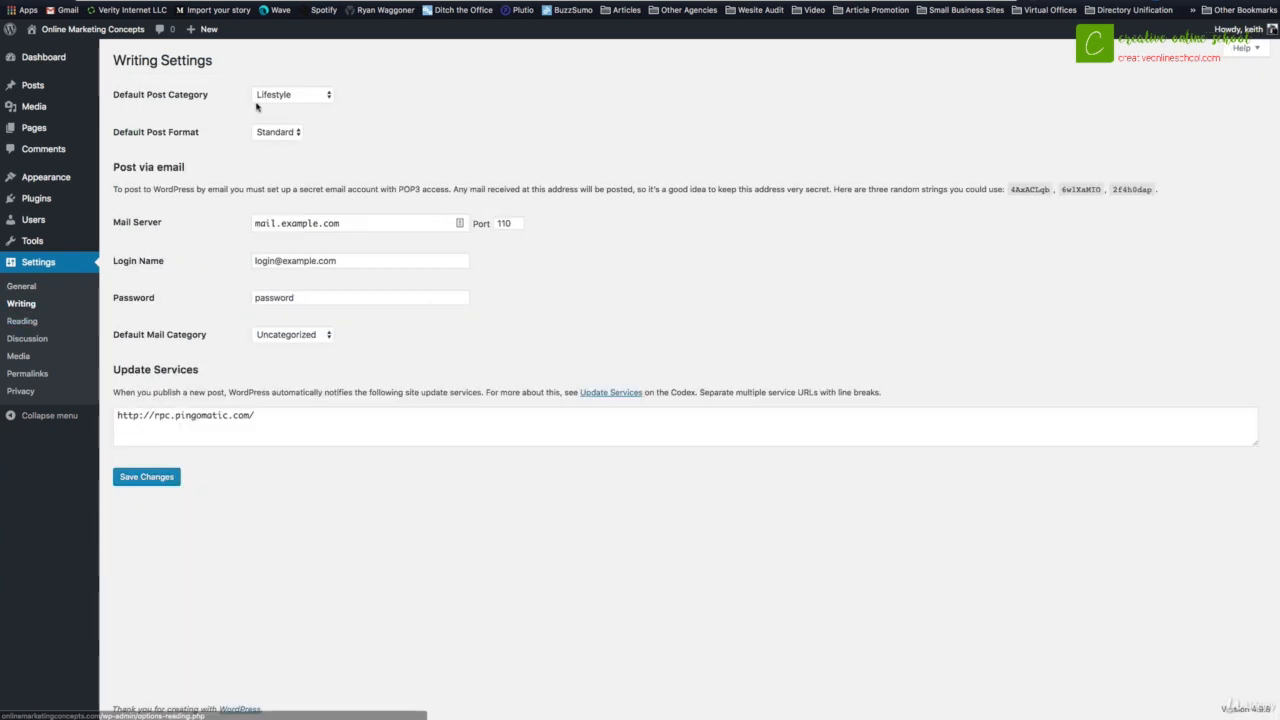
{"action": "left_click", "coordinate": [292, 94]}
{"action": "left_click", "coordinate": [271, 132]}
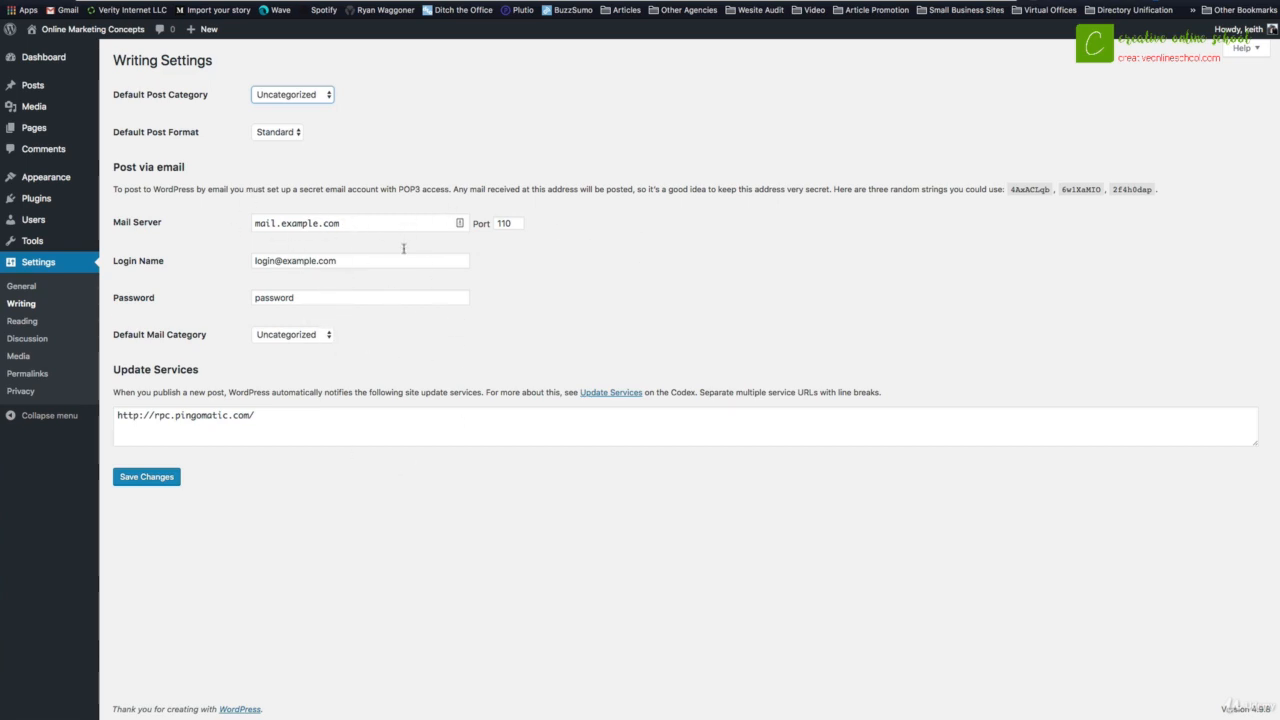
In the reading settings, try a static page as the homepage display and switch back to the latest posts
{"action": "left_click", "coordinate": [24, 322]}
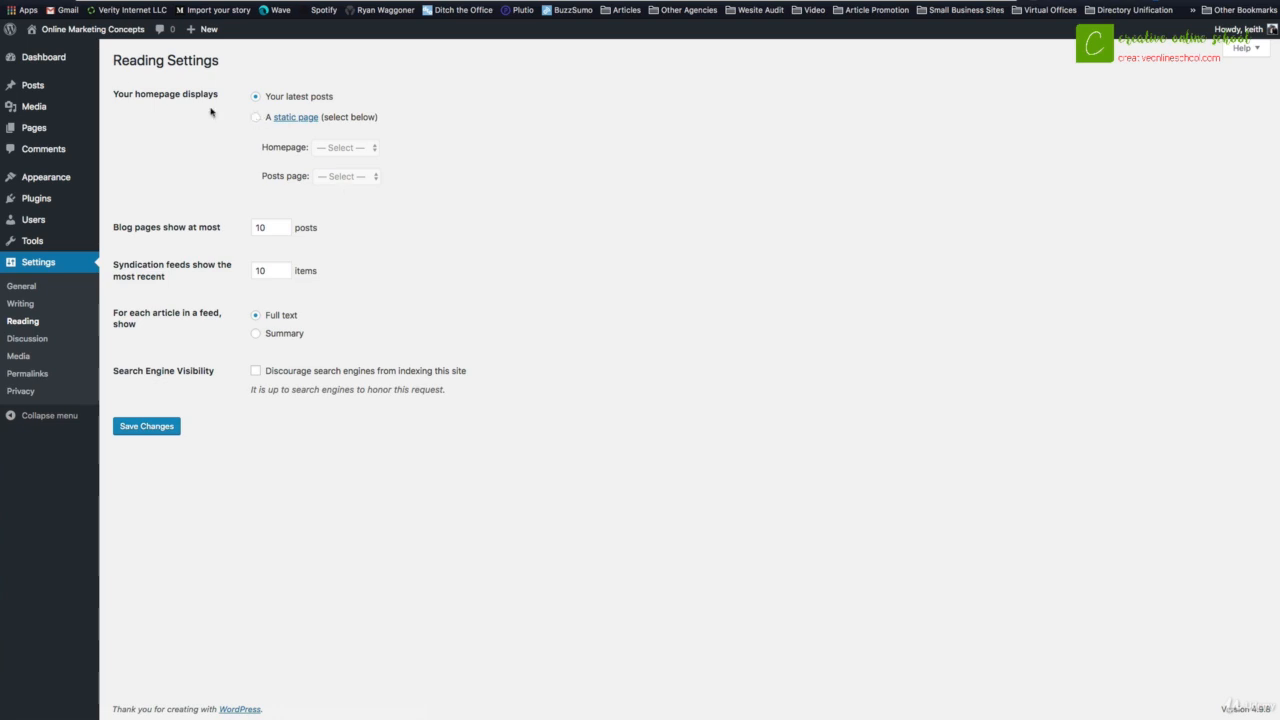
{"action": "left_click", "coordinate": [255, 117]}
{"action": "left_click", "coordinate": [257, 97]}
In the discussion settings, require comments to be manually approved and review the moderation, blacklist and avatar options
{"action": "left_click", "coordinate": [44, 339]}
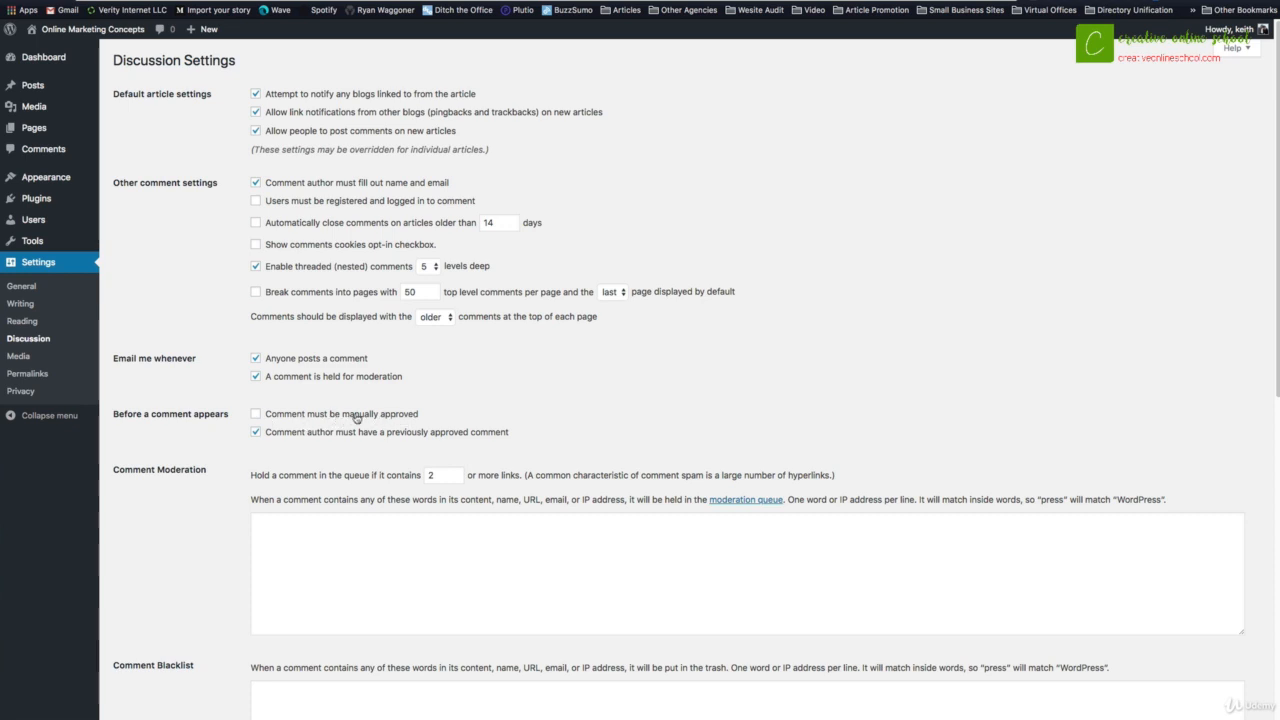
{"action": "left_click", "coordinate": [257, 416]}
{"action": "scroll", "coordinate": [335, 410], "scroll_direction": "down", "scroll_amount": 5}
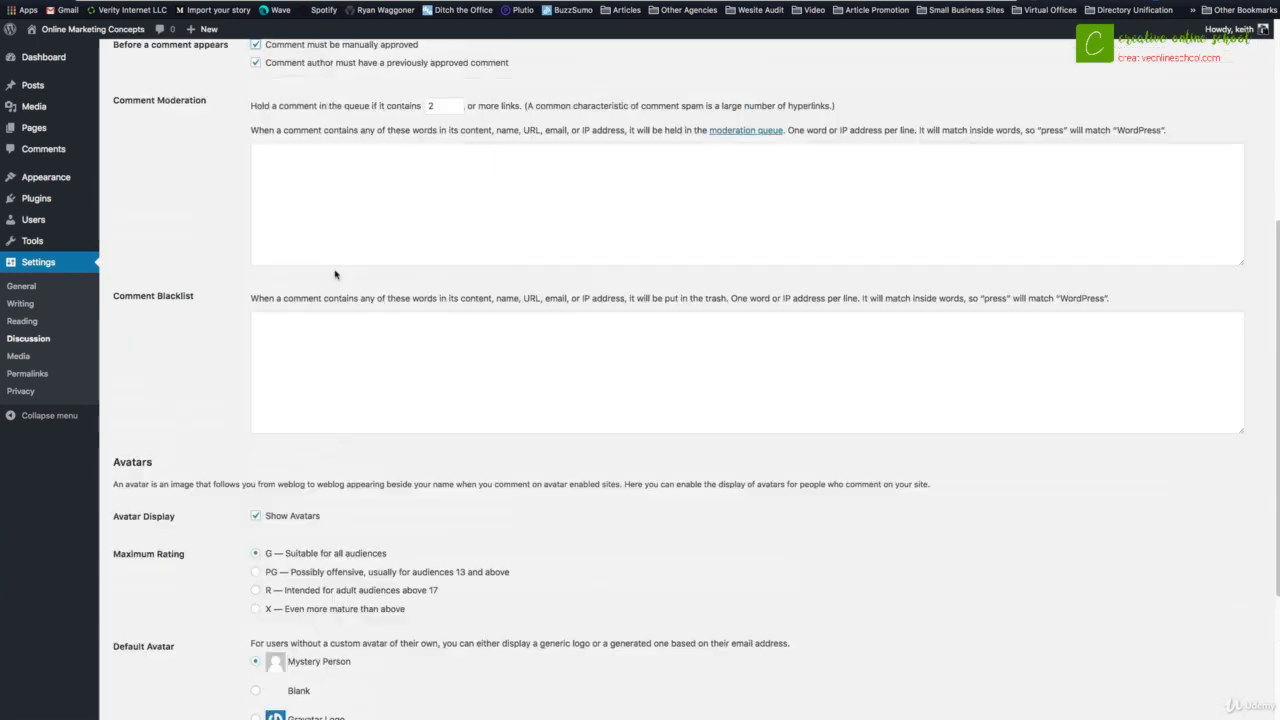
{"action": "scroll", "coordinate": [335, 274], "scroll_direction": "up", "scroll_amount": 3}
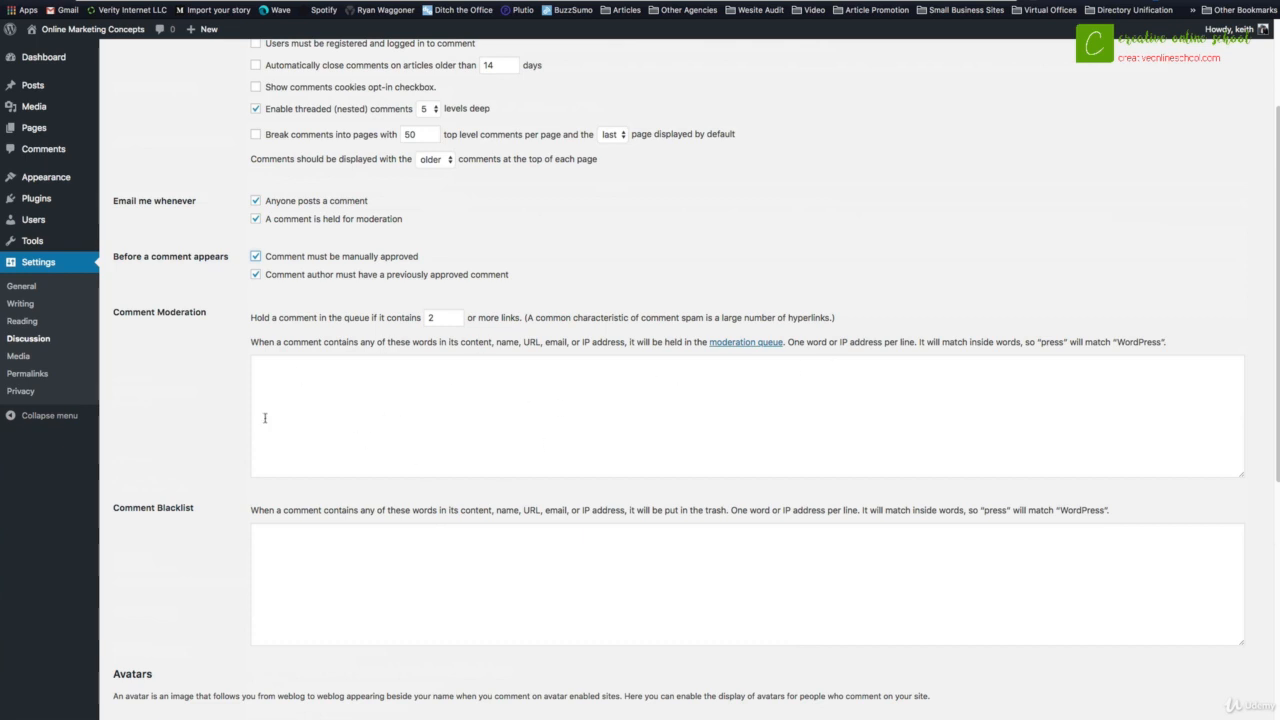
{"action": "left_click", "coordinate": [306, 380]}
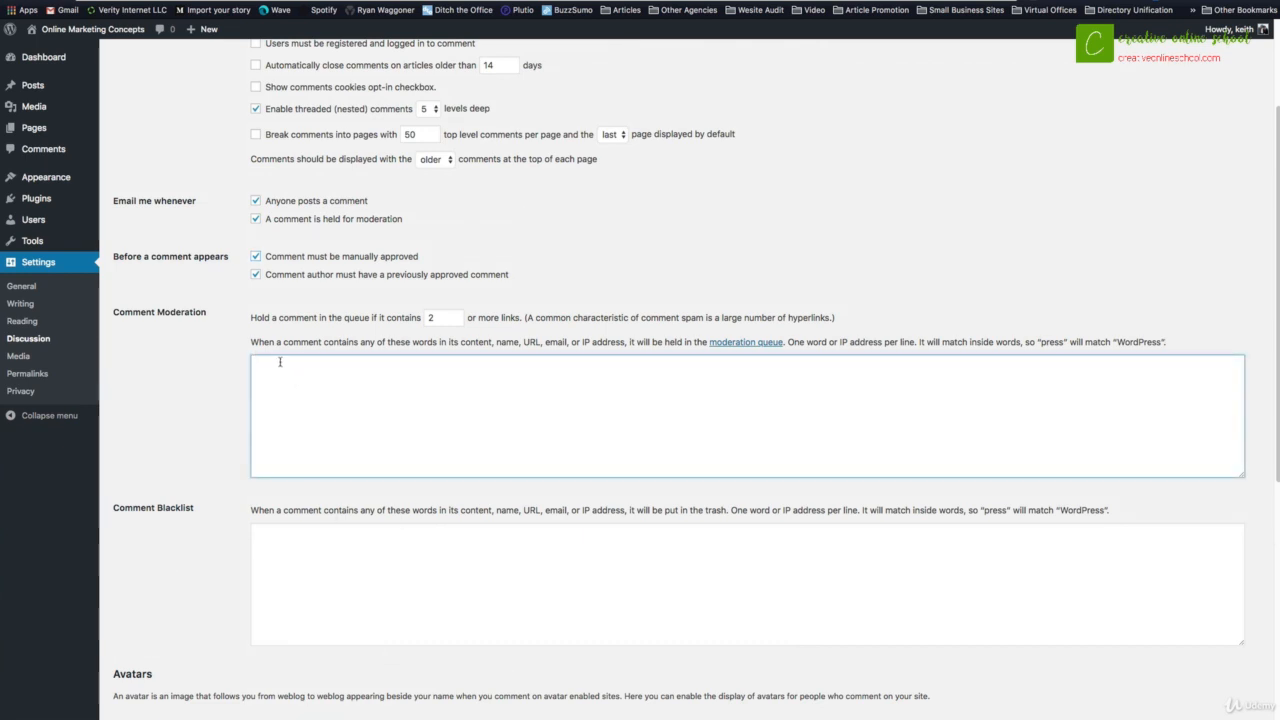
{"action": "scroll", "coordinate": [278, 368], "scroll_direction": "down", "scroll_amount": 1}
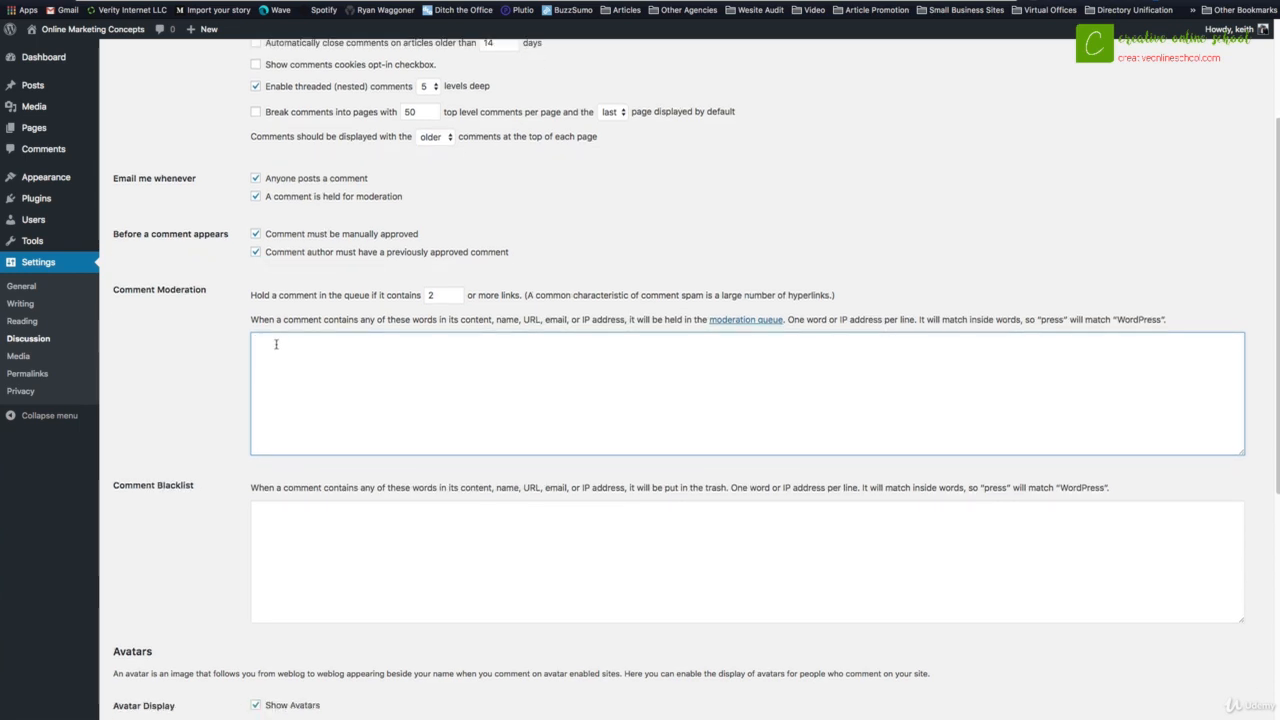
{"action": "scroll", "coordinate": [274, 340], "scroll_direction": "down", "scroll_amount": 5}
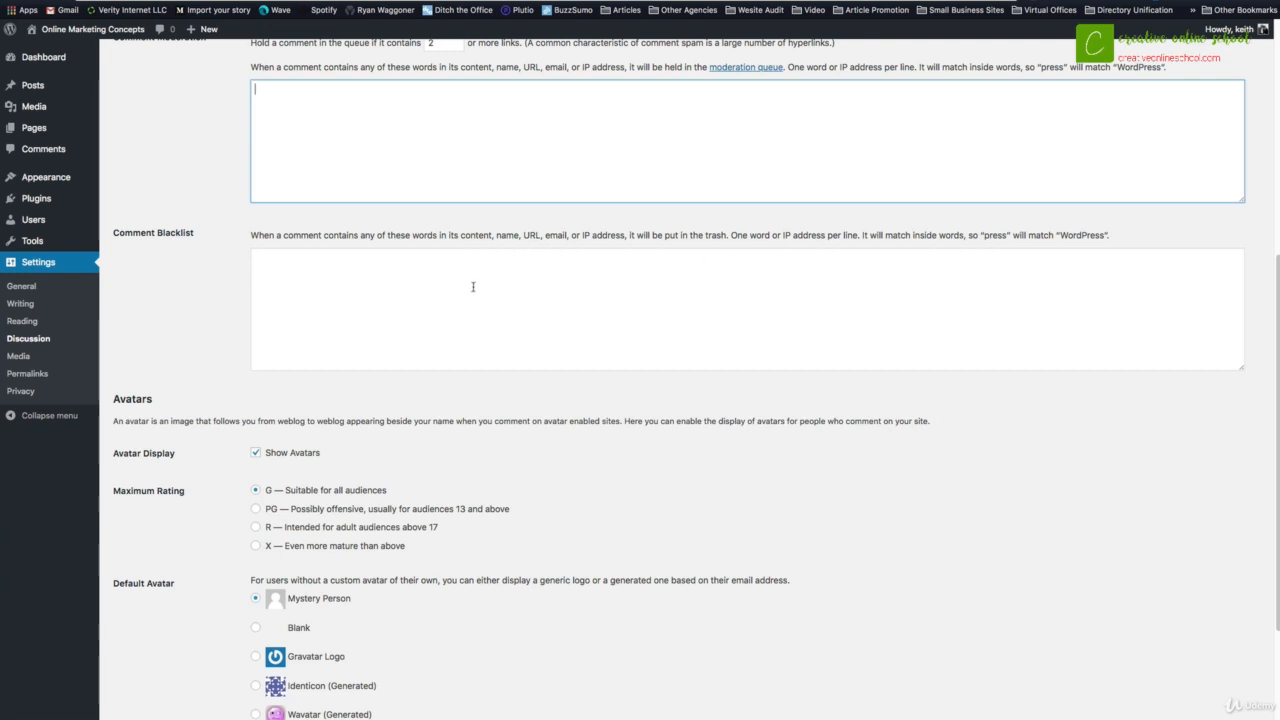
{"action": "scroll", "coordinate": [330, 265], "scroll_direction": "down", "scroll_amount": 3}
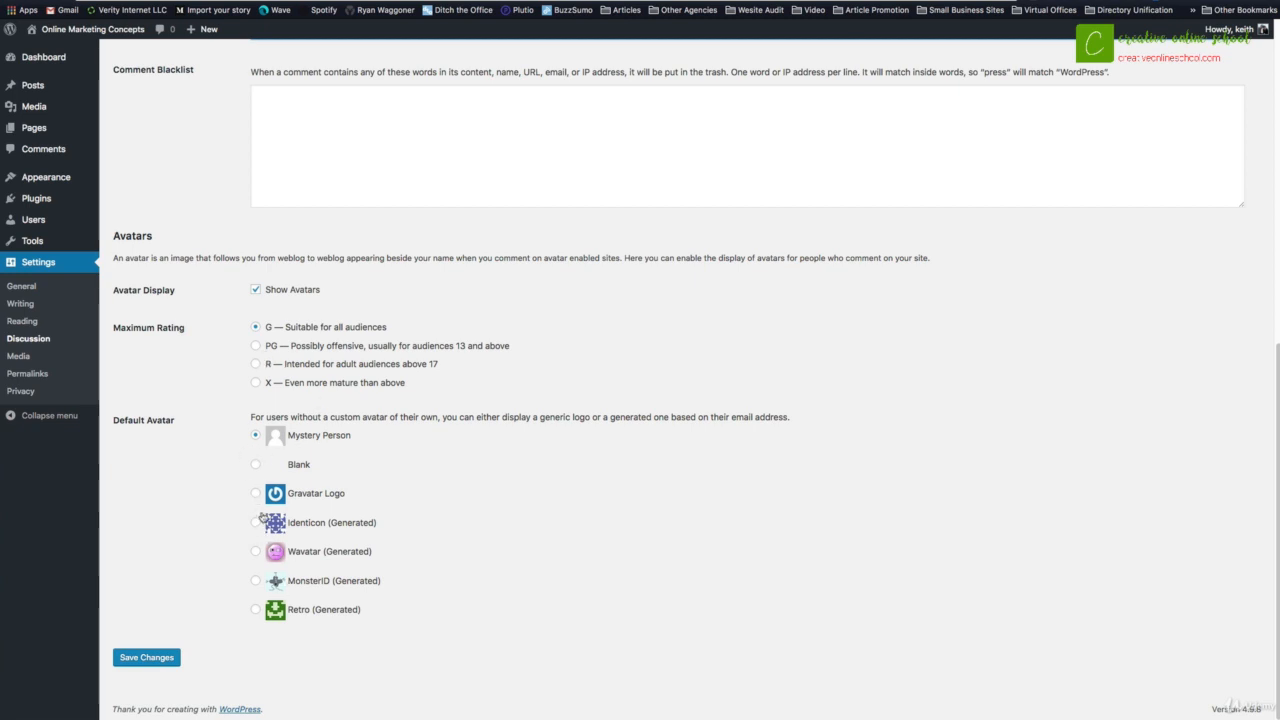
Look over the media settings and try the Plain structure in the permalink settings
{"action": "left_click", "coordinate": [18, 357]}
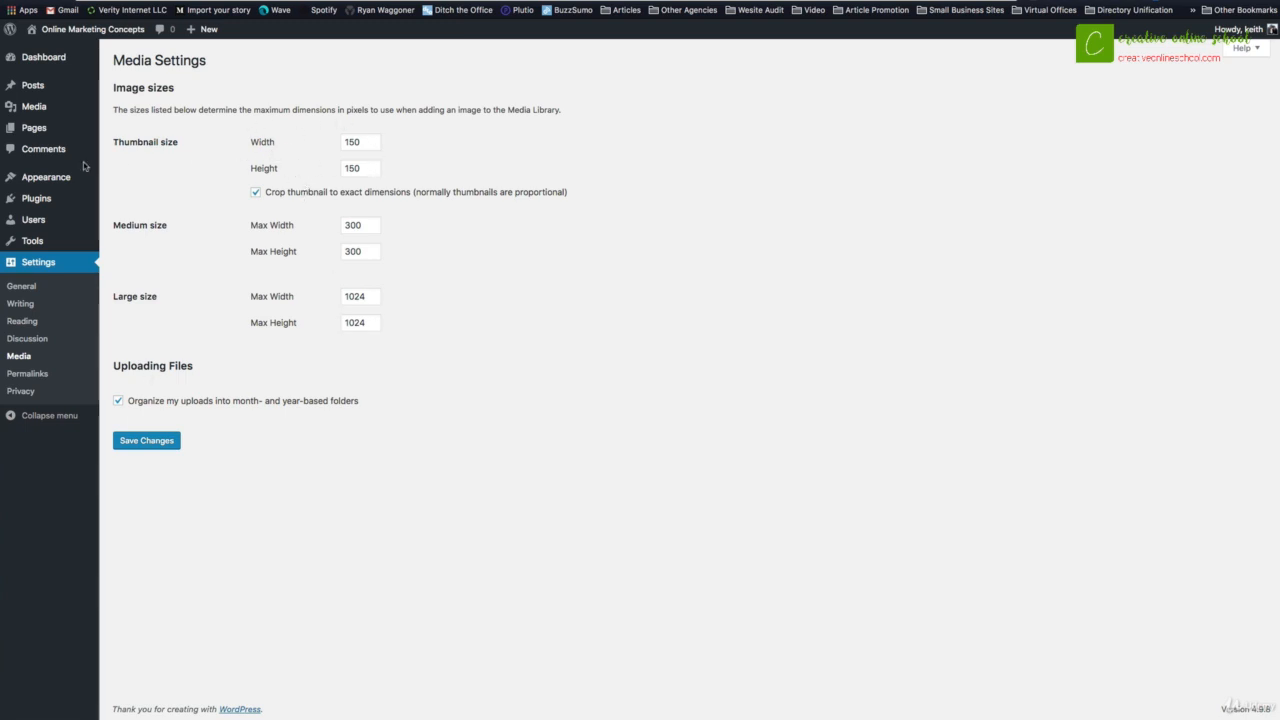
{"action": "left_click", "coordinate": [29, 377]}
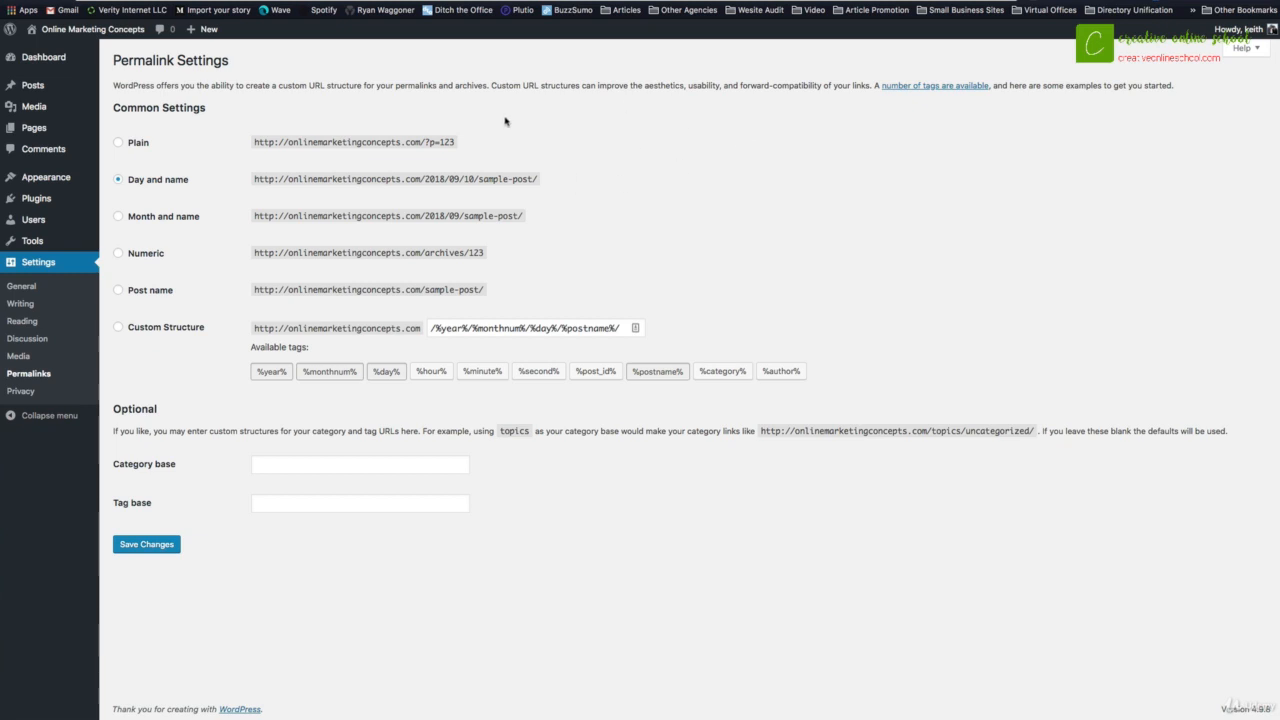
{"action": "left_click", "coordinate": [118, 142]}
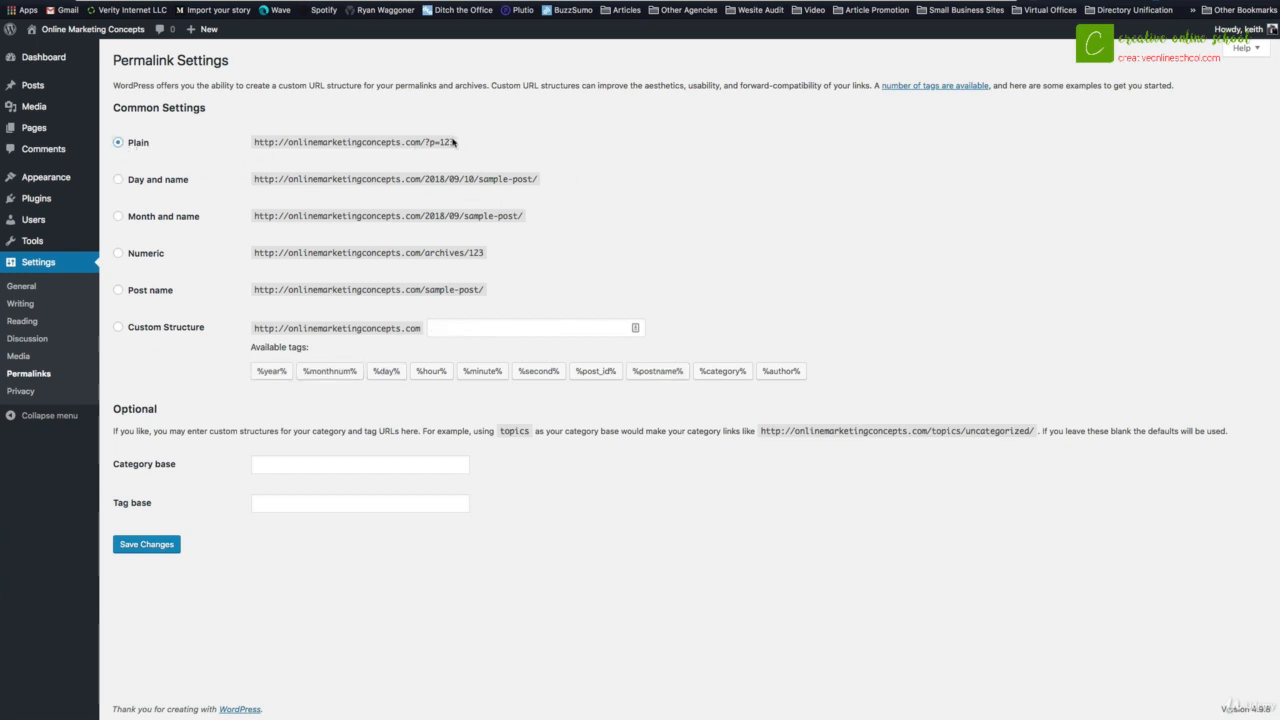
{"action": "left_click_drag", "start_coordinate": [425, 141], "coordinate": [471, 146]}
{"action": "left_click", "coordinate": [449, 142]}
Set the permalink structure to Post name and open the privacy settings
{"action": "left_click", "coordinate": [119, 290]}
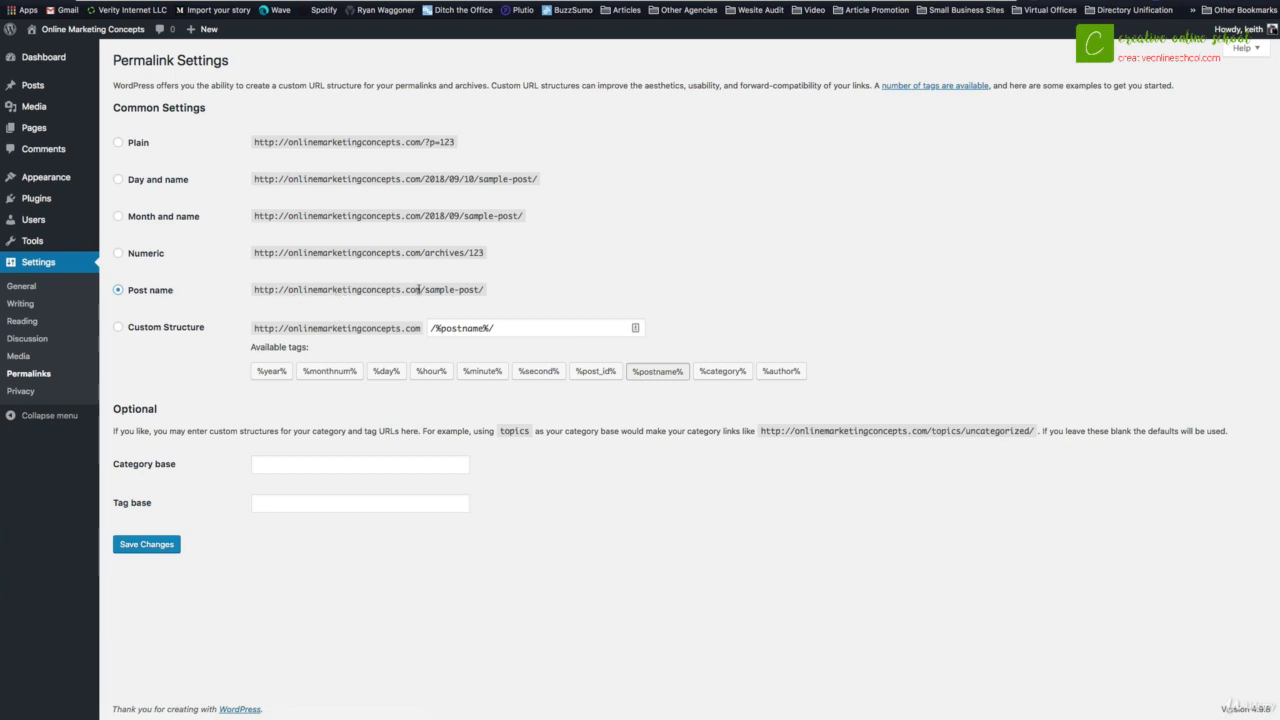
{"action": "left_click_drag", "start_coordinate": [420, 289], "coordinate": [489, 292]}
{"action": "left_click", "coordinate": [21, 391]}
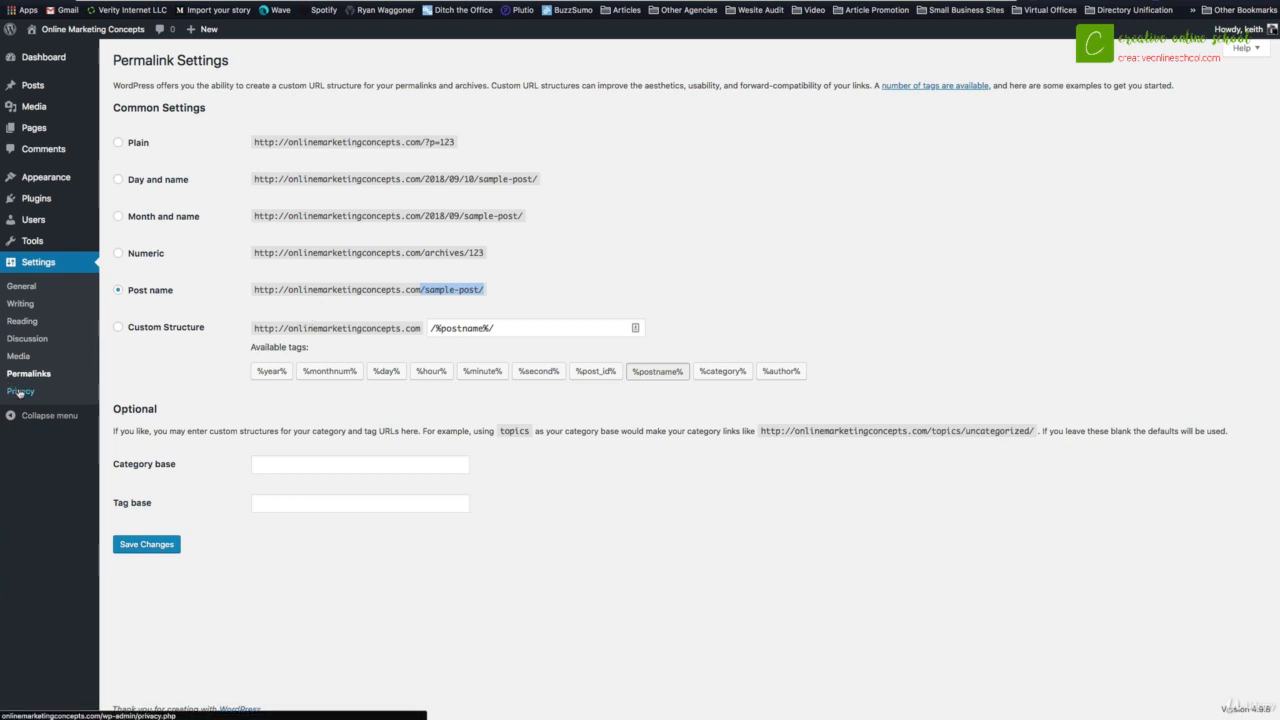